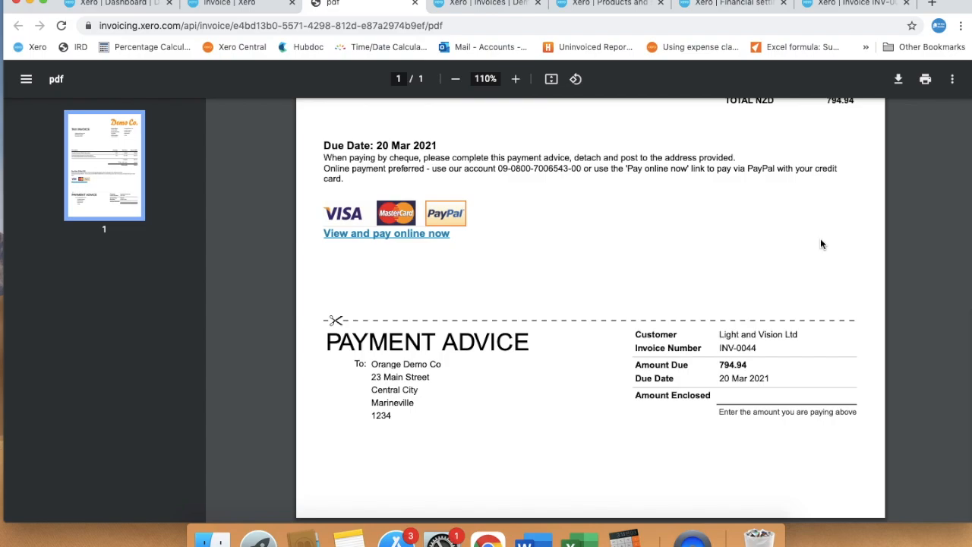
# Open Demo Company's organisation settings in a separate browser tab and go to the invoice settings.
pyautogui.scroll(10, 820, 243)
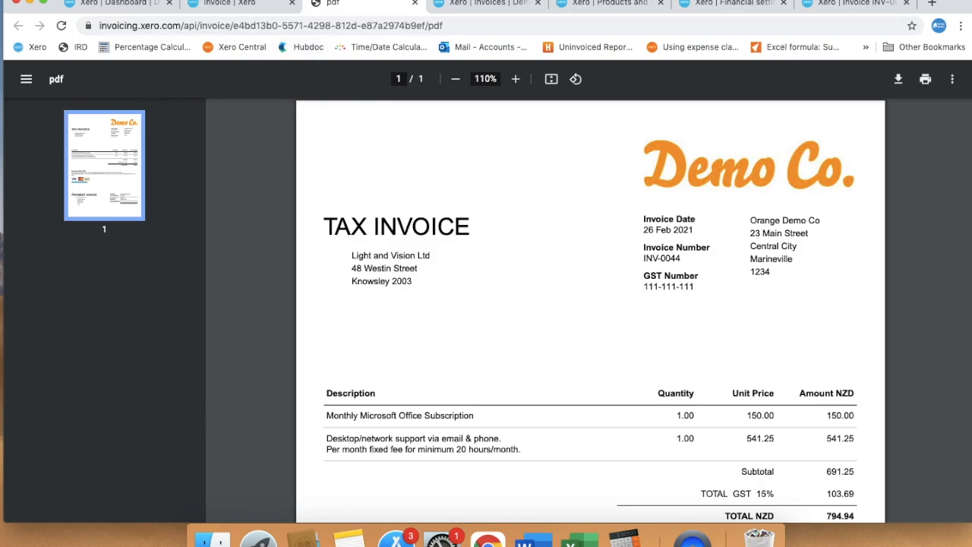
pyautogui.click(228, 4)
pyautogui.click(137, 121)
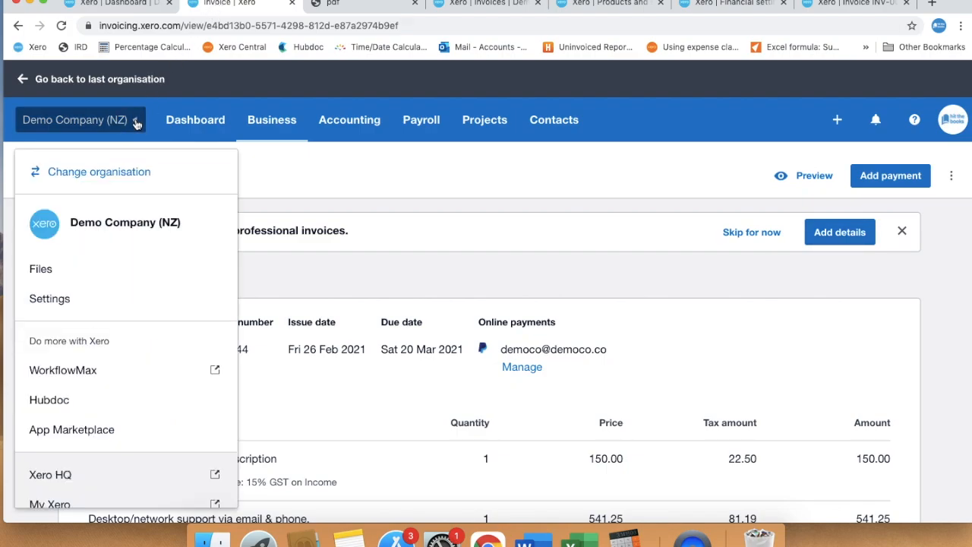
pyautogui.rightClick(66, 299)
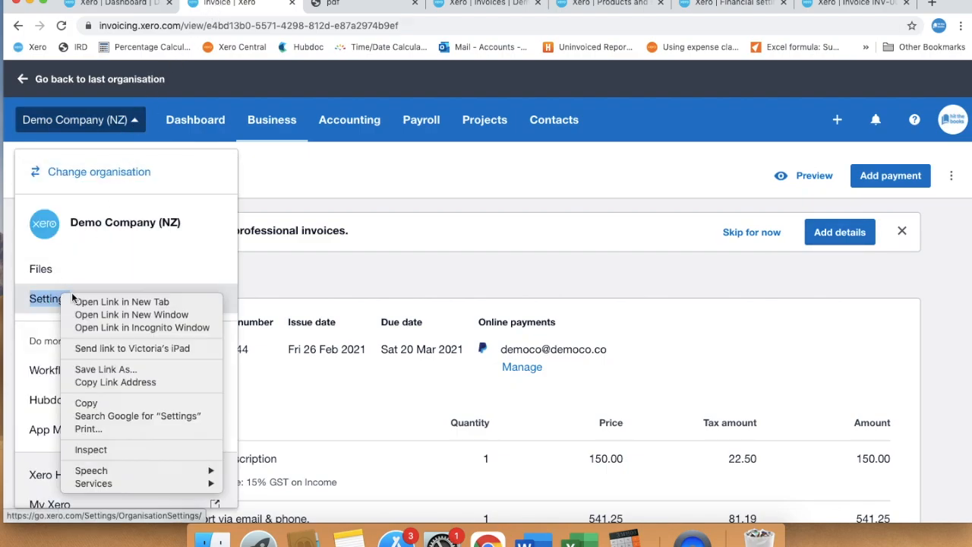
pyautogui.click(84, 303)
pyautogui.click(414, 4)
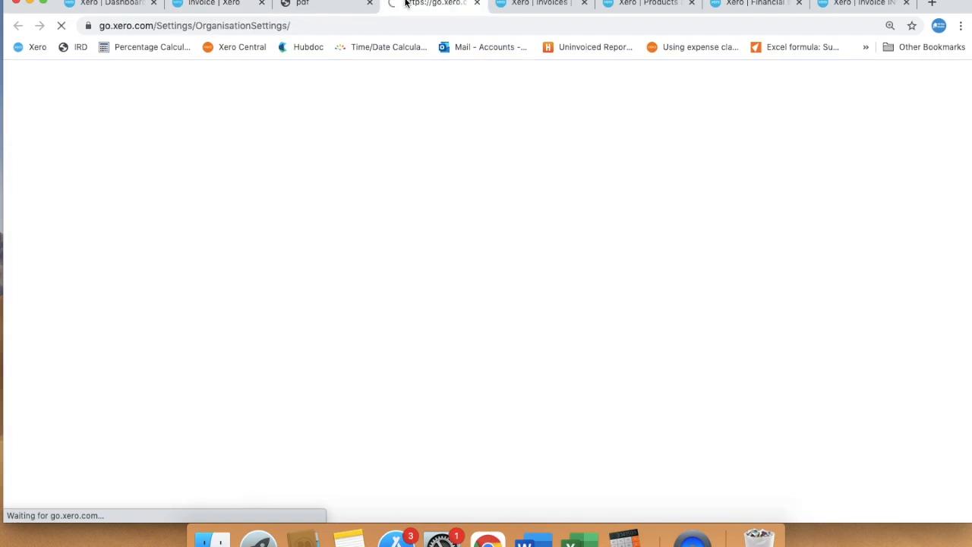
pyautogui.click(612, 278)
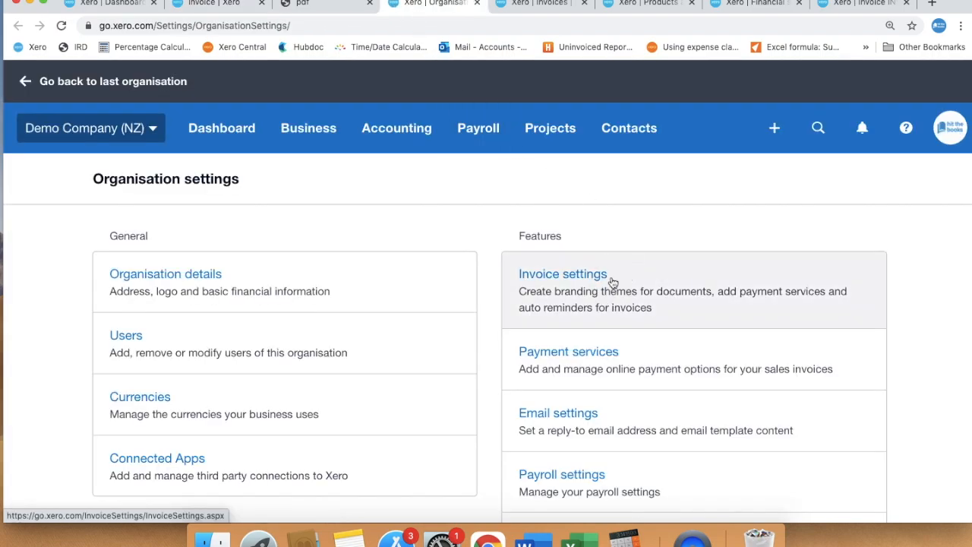
# Edit the Standard branding theme so it shows the item code and leaves out the payment advice cut-away.
pyautogui.scroll(-4, 613, 283)
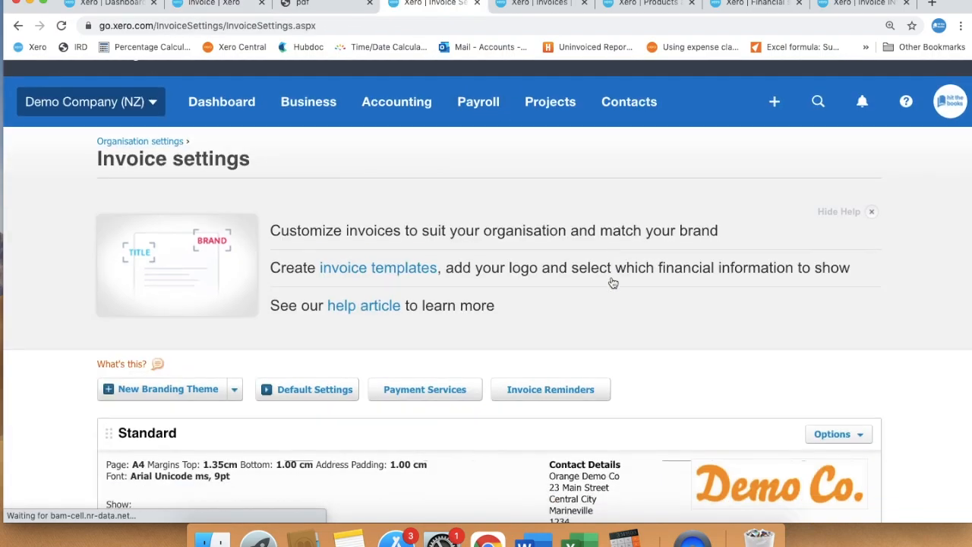
pyautogui.scroll(-2, 613, 282)
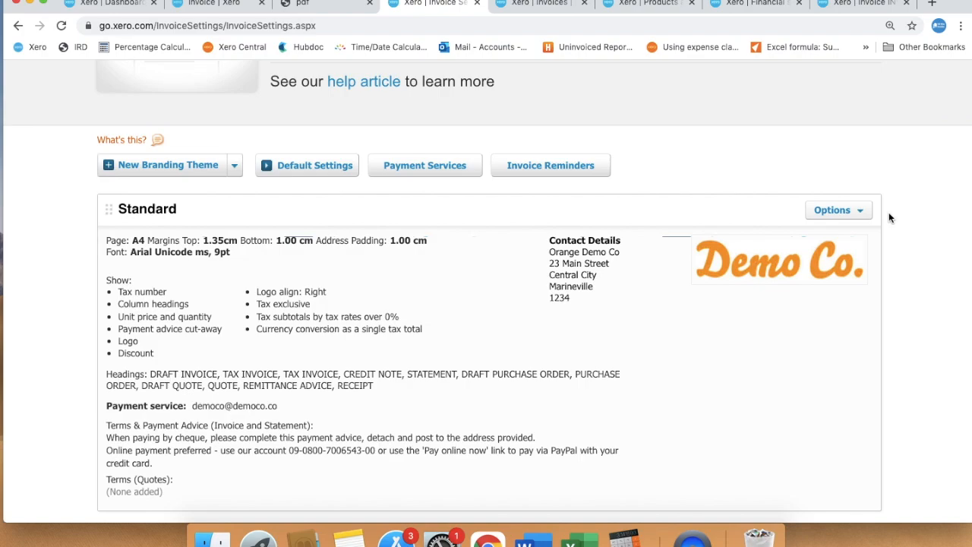
pyautogui.click(857, 212)
pyautogui.click(818, 228)
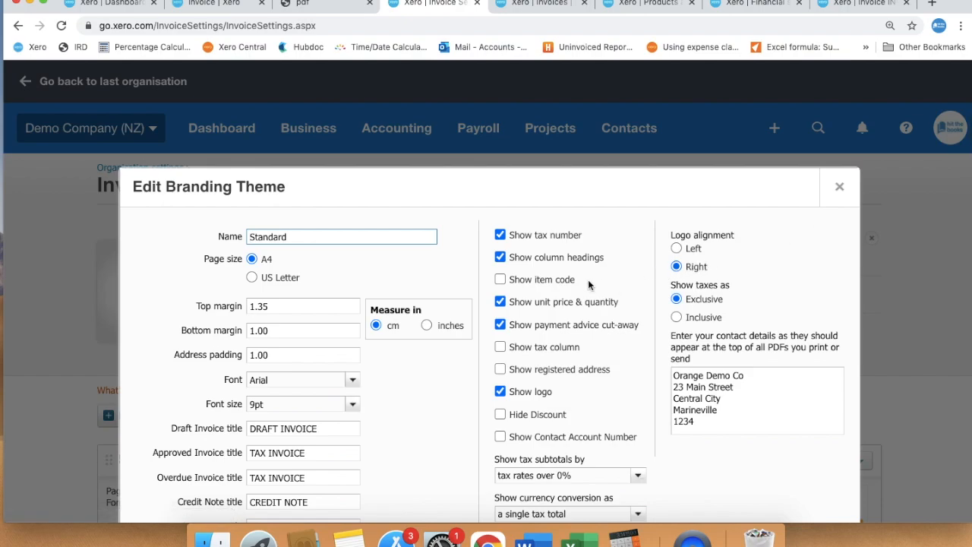
pyautogui.click(500, 279)
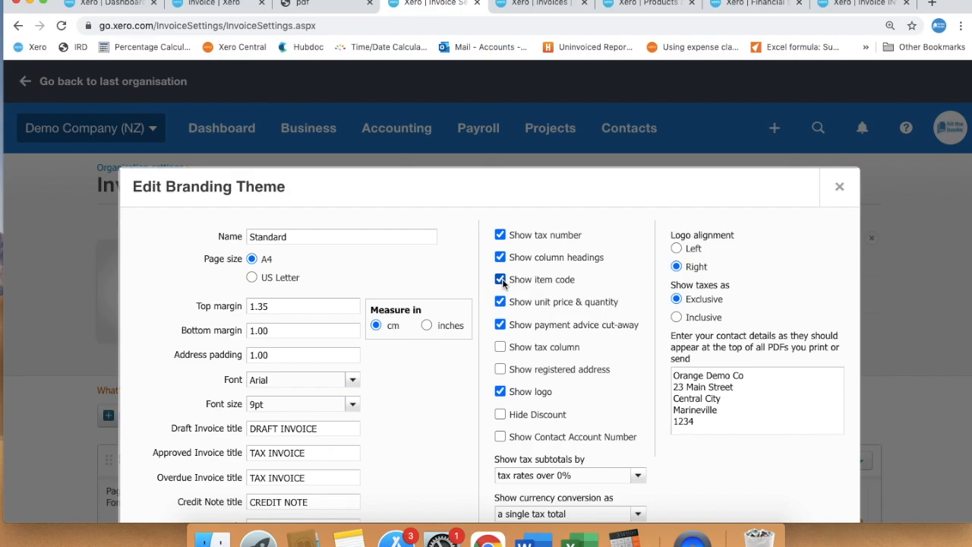
pyautogui.click(499, 325)
# Review the Standard theme's document titles, payment services and payment terms, and save the theme.
pyautogui.scroll(-3, 640, 364)
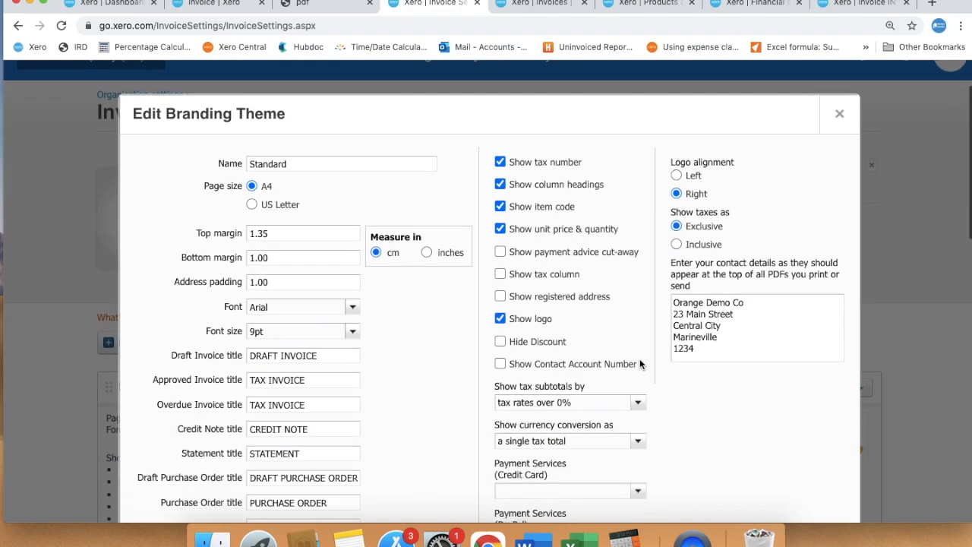
pyautogui.scroll(-2, 573, 348)
pyautogui.scroll(-1, 471, 352)
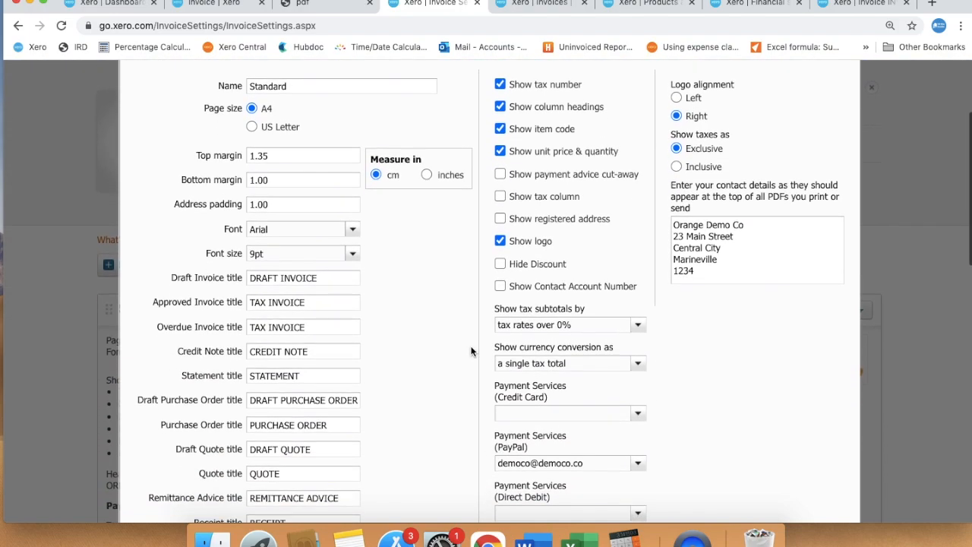
pyautogui.scroll(-6, 471, 352)
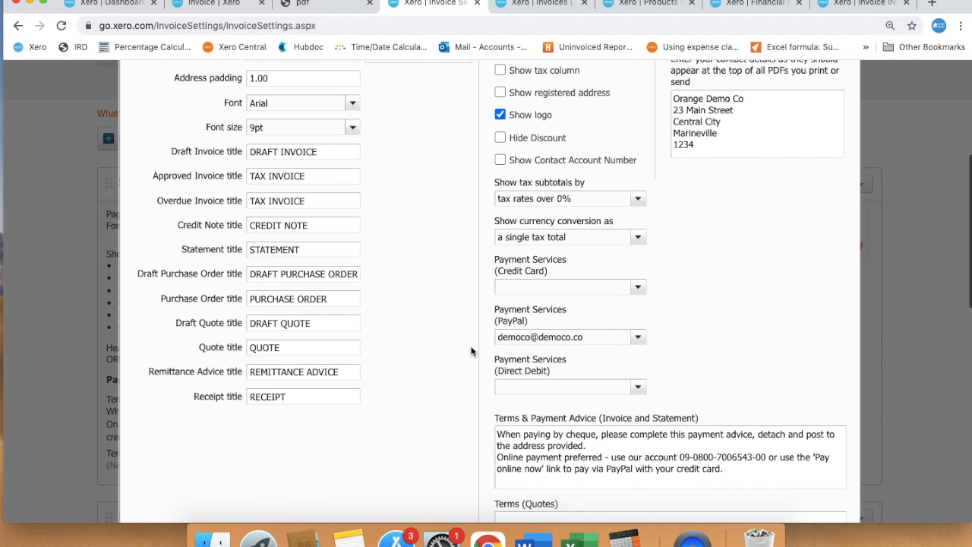
pyautogui.scroll(-1, 471, 351)
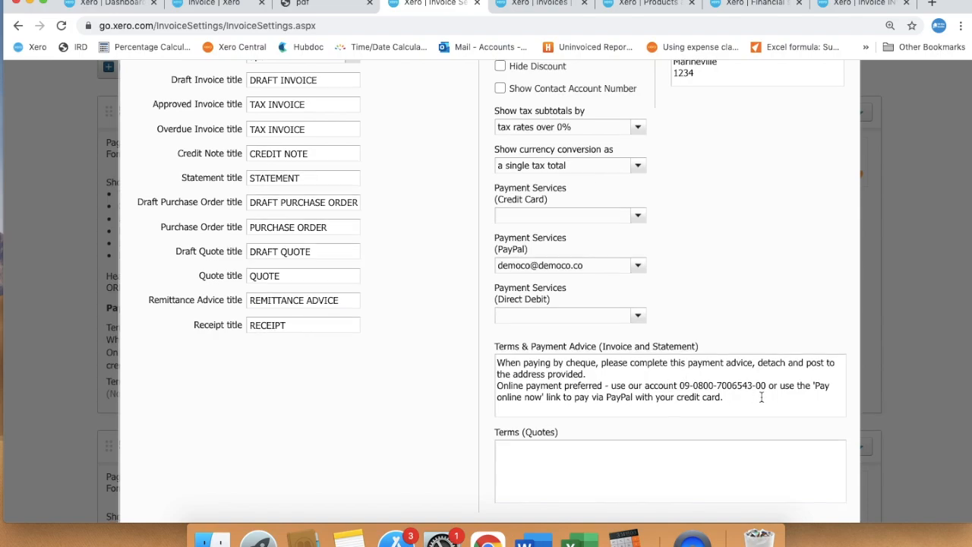
pyautogui.scroll(-6, 762, 397)
pyautogui.click(706, 325)
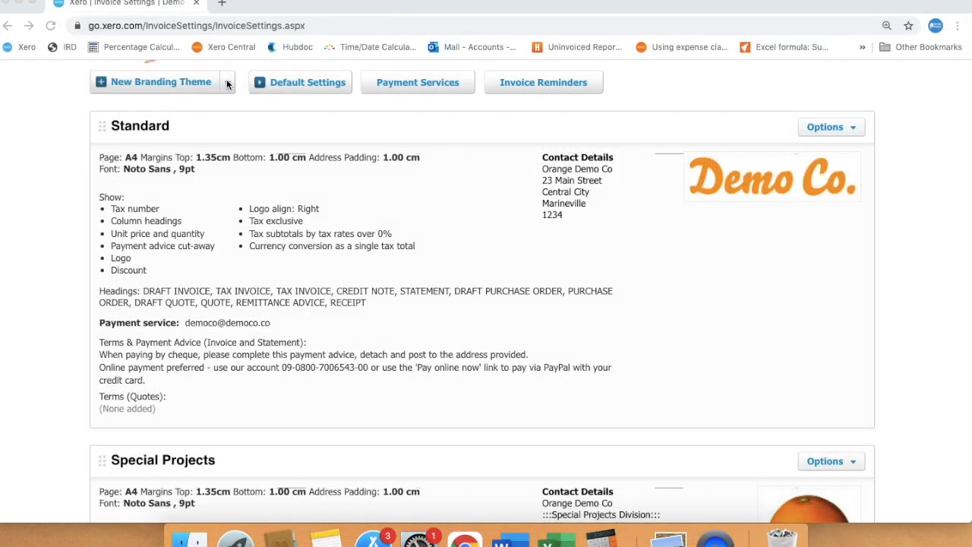
# Start a new standard branding theme named Overseas Customers.
pyautogui.click(192, 84)
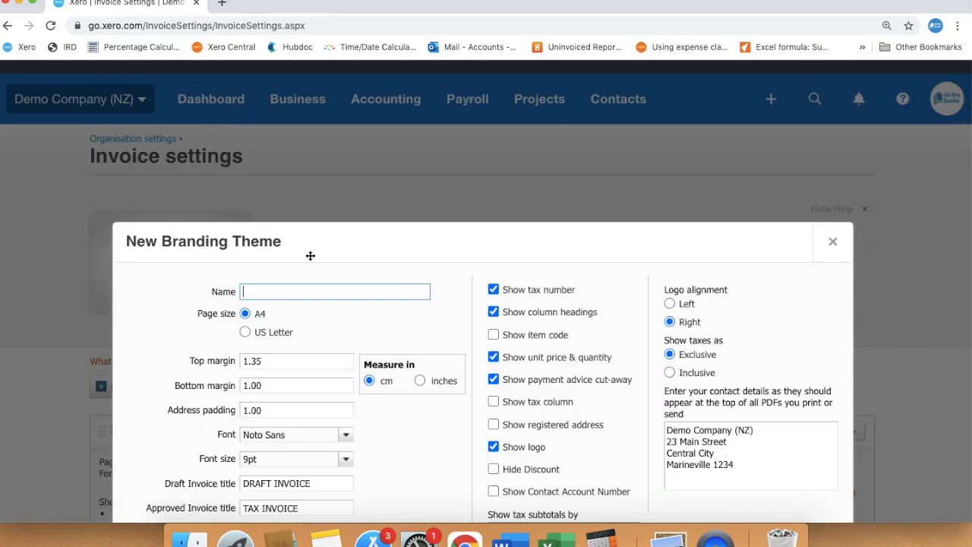
pyautogui.write('Overseas Customers')
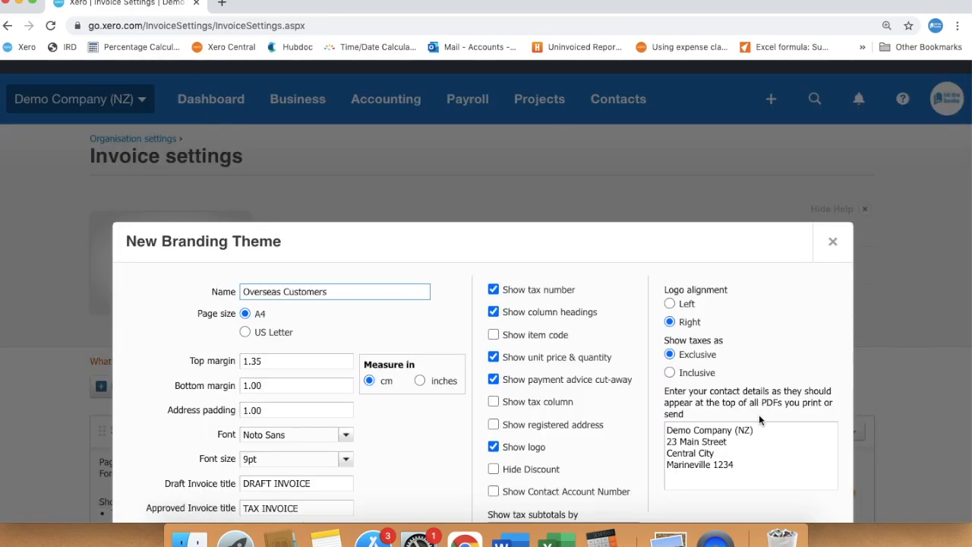
# Enter SWIFT code ASBBNZ2A and the bank account number as the theme's Terms & Payment Advice, and save the theme.
pyautogui.scroll(-10, 782, 411)
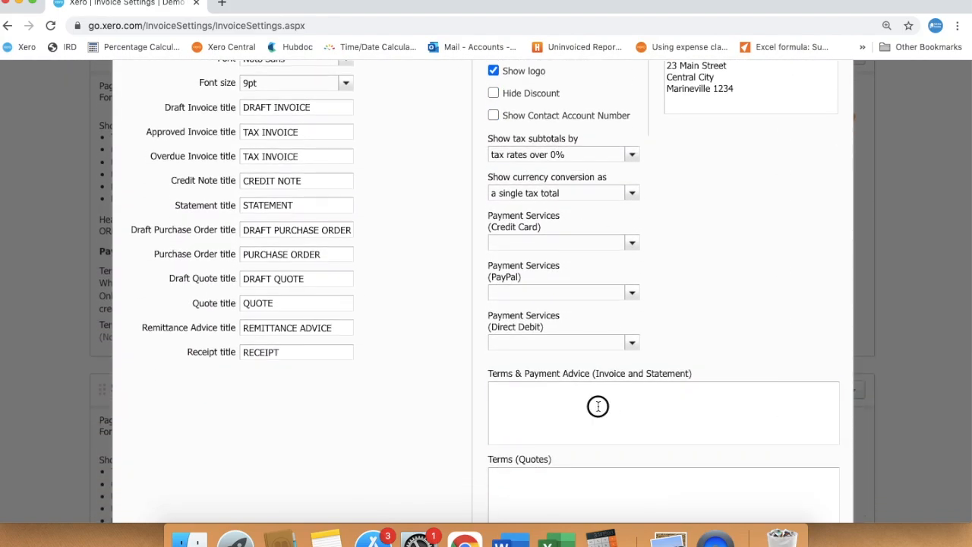
pyautogui.click(599, 407)
pyautogui.scroll(-3, 598, 407)
pyautogui.write('SWIFT CODE: ASBBNZ2A')
pyautogui.press('Return')
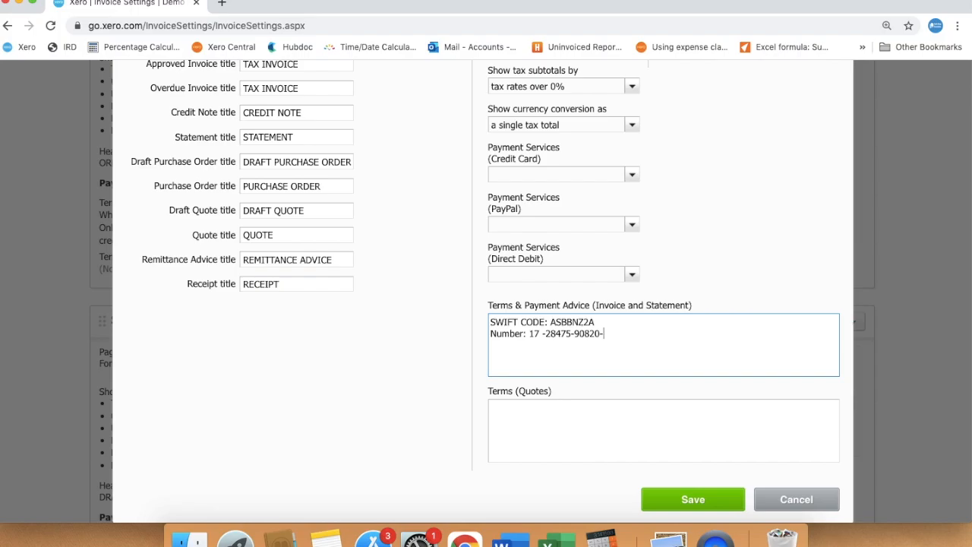
pyautogui.scroll(3, 811, 286)
pyautogui.scroll(-5, 810, 286)
pyautogui.click(690, 430)
pyautogui.scroll(-10, 712, 394)
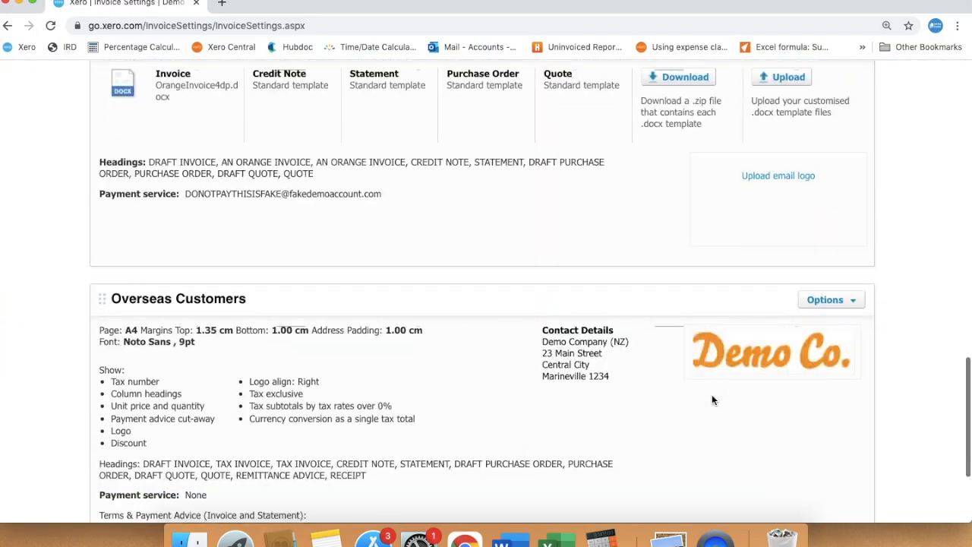
# Go to the sales invoices list and create a new invoice addressed to ABC Furniture.
pyautogui.scroll(15, 322, 304)
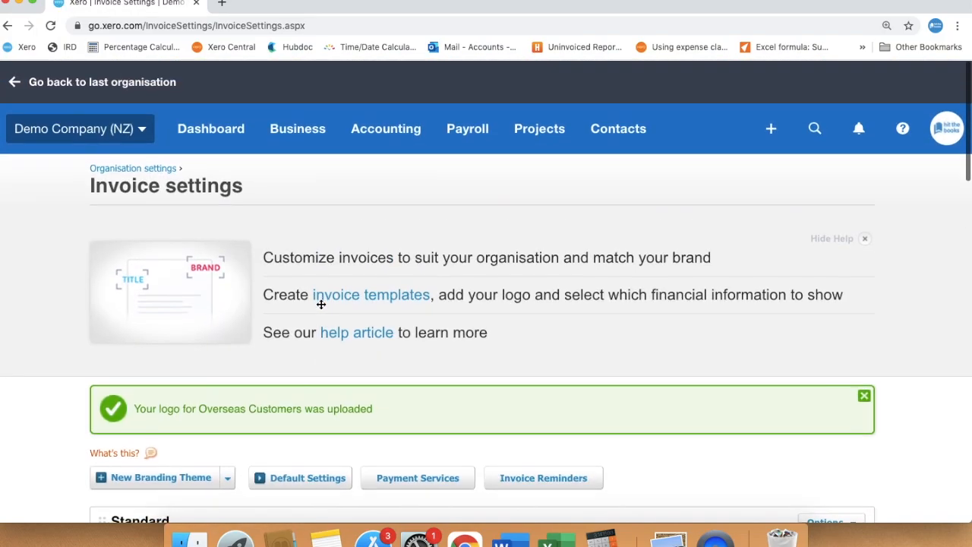
pyautogui.click(298, 127)
pyautogui.click(319, 268)
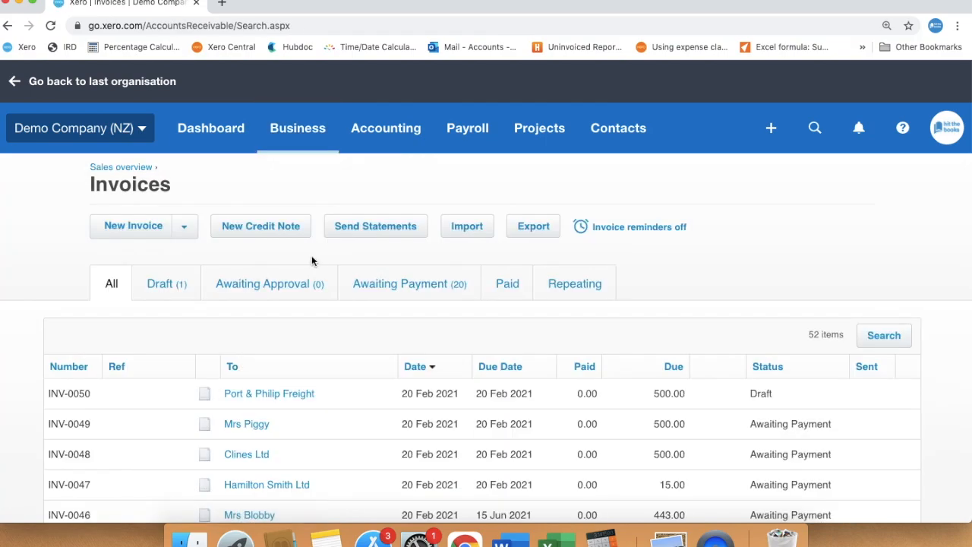
pyautogui.click(145, 228)
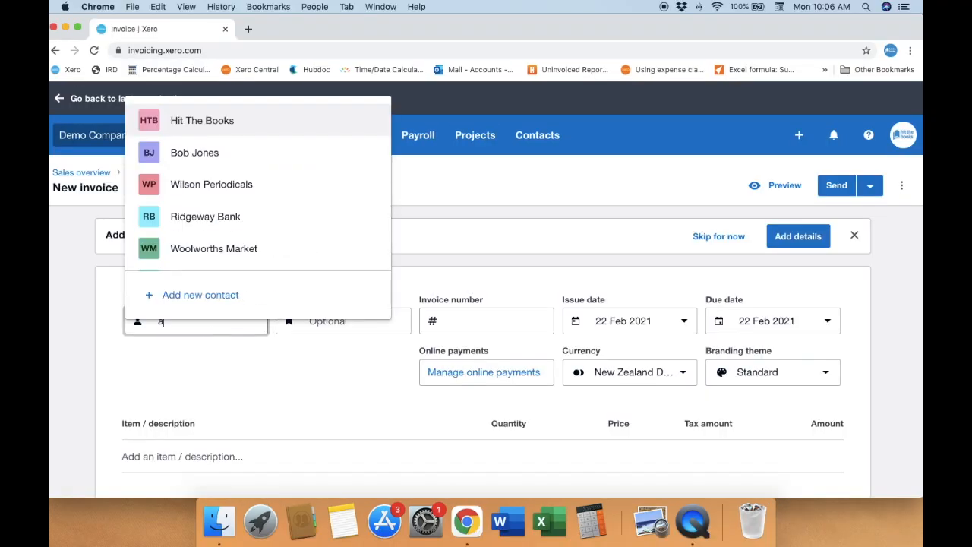
pyautogui.write('a')
pyautogui.scroll(-1, 213, 199)
pyautogui.click(213, 199)
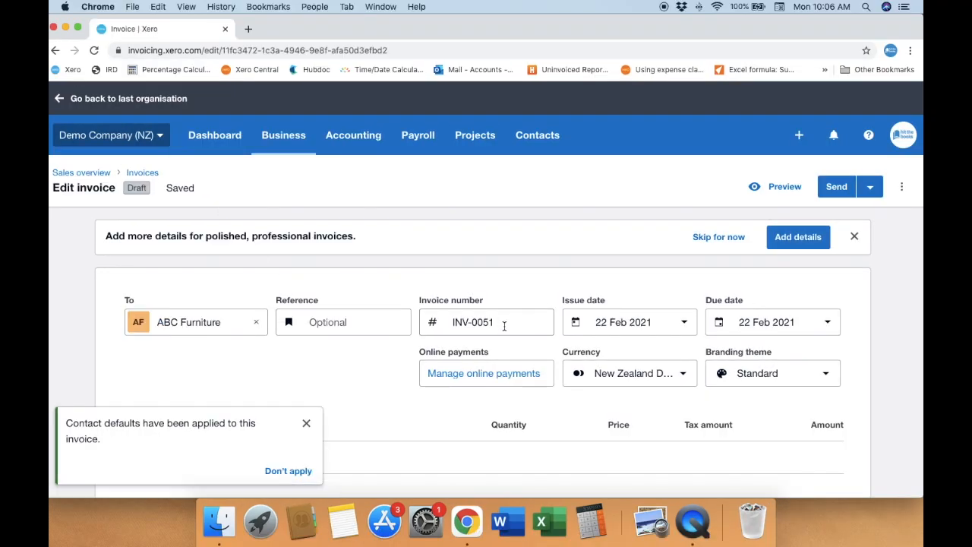
# Fill in the invoice header with due date 31 Mar 2021, currency USD and a branding theme.
pyautogui.click(827, 322)
pyautogui.click(827, 257)
pyautogui.click(677, 374)
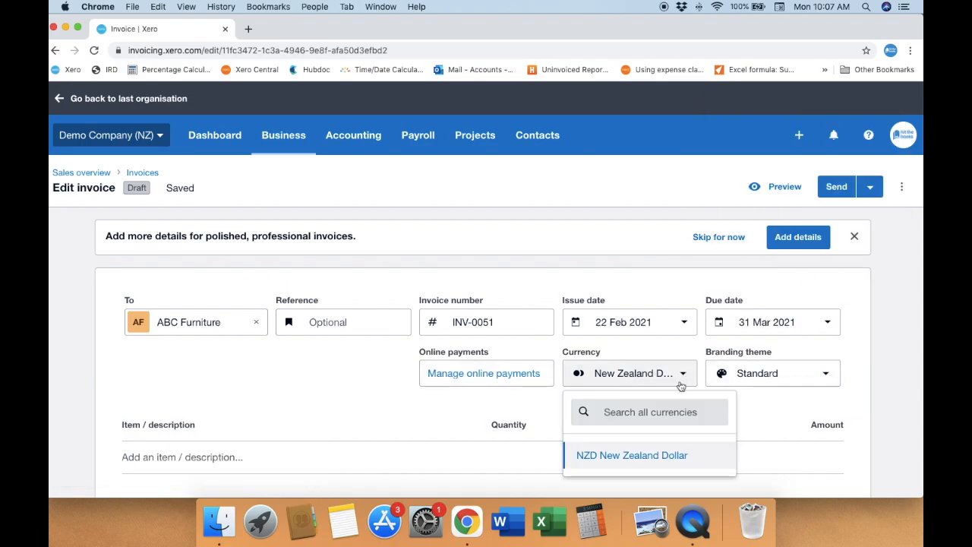
pyautogui.write('USD')
pyautogui.click(646, 455)
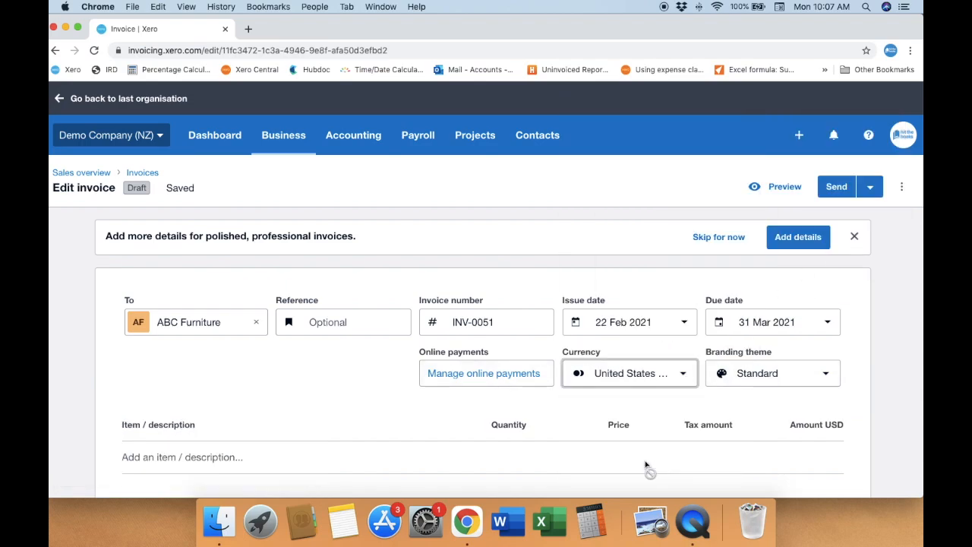
pyautogui.click(825, 374)
pyautogui.click(803, 335)
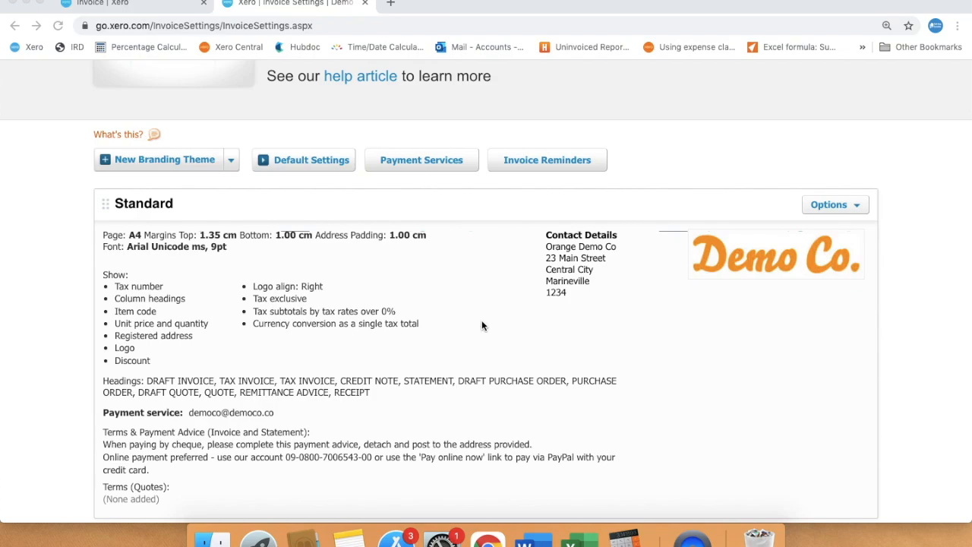
# Examine the Very orange invoice! theme in the invoice settings and the merge fields of the Word invoice template.
pyautogui.scroll(-6, 482, 326)
pyautogui.scroll(-3, 482, 326)
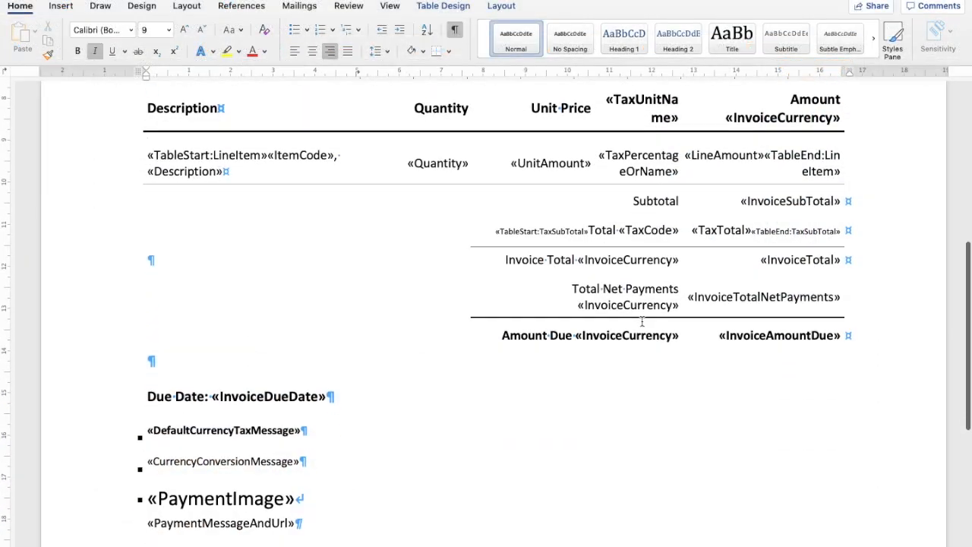
pyautogui.scroll(-5, 642, 321)
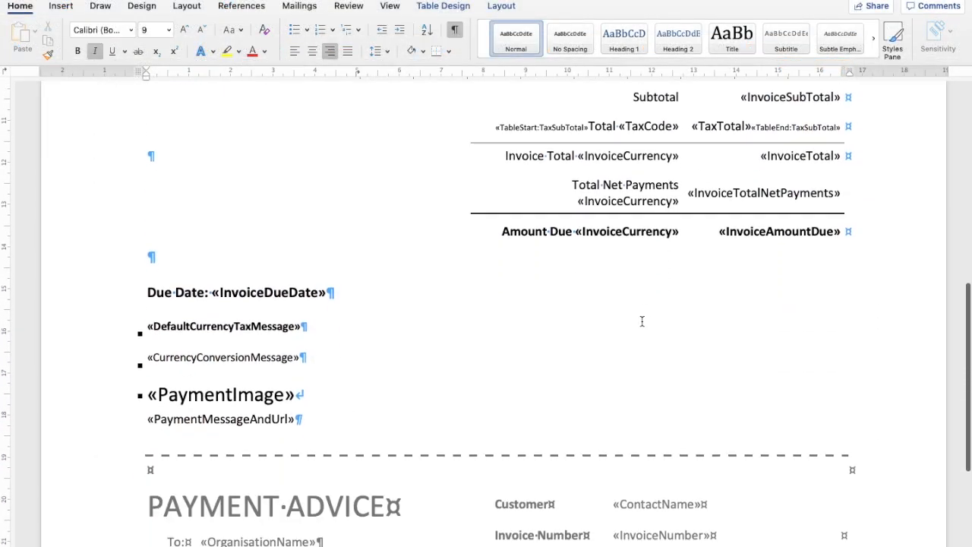
pyautogui.scroll(-4, 642, 321)
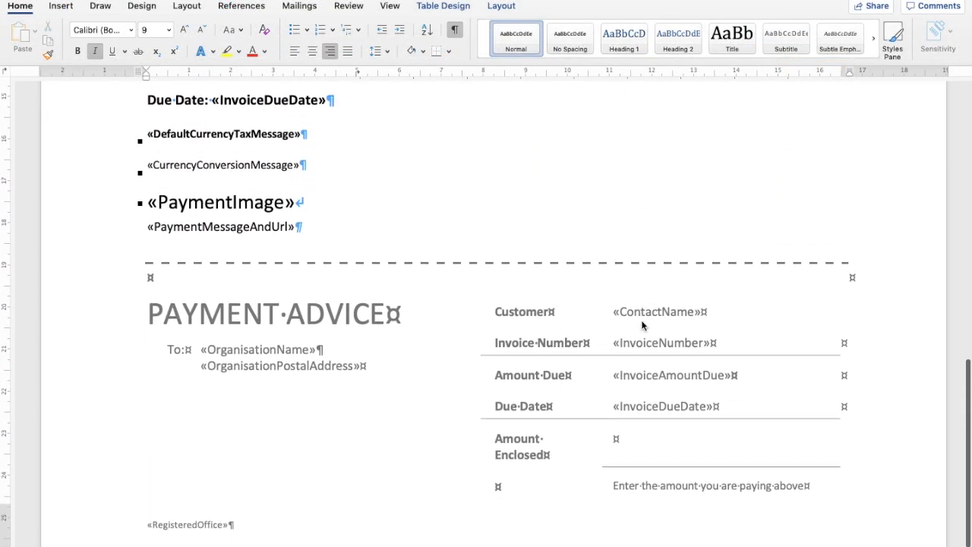
pyautogui.scroll(12, 642, 322)
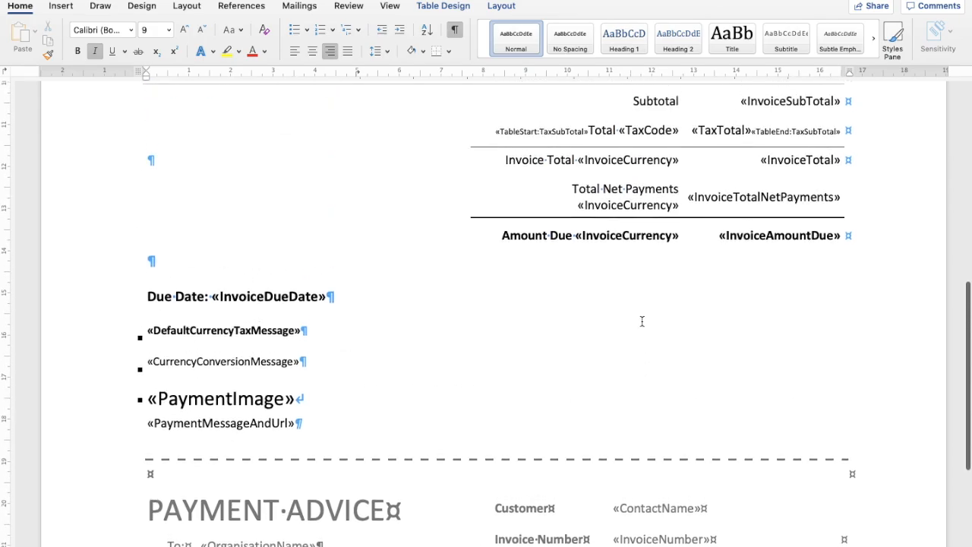
pyautogui.scroll(6, 642, 322)
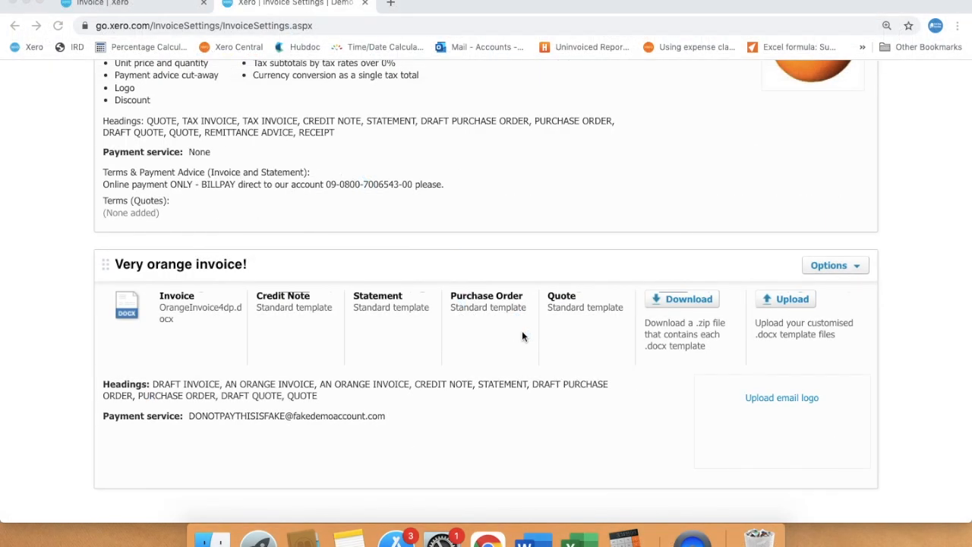
# Create a custom .docx branding theme titled Custom Invoice and locate it in the themes list.
pyautogui.scroll(5, 521, 331)
pyautogui.scroll(8, 522, 330)
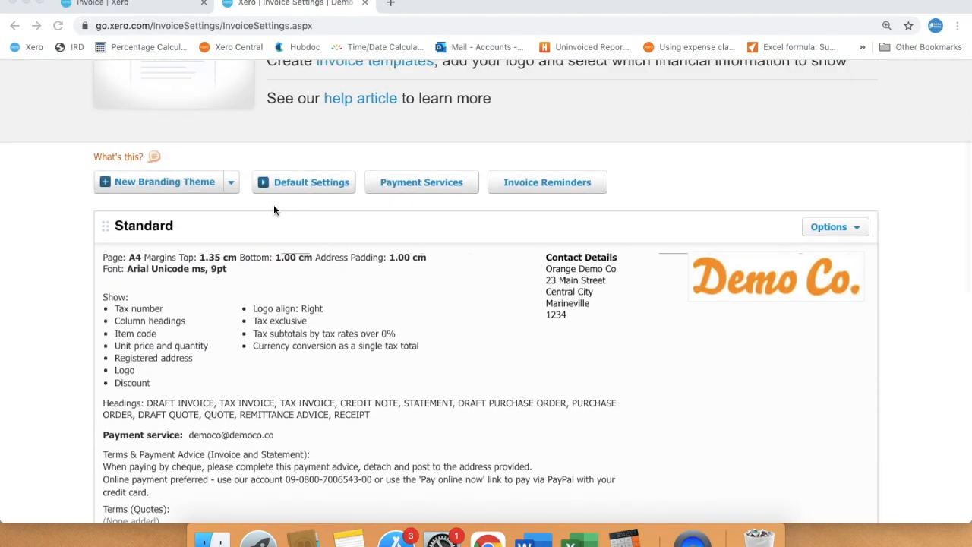
pyautogui.click(231, 186)
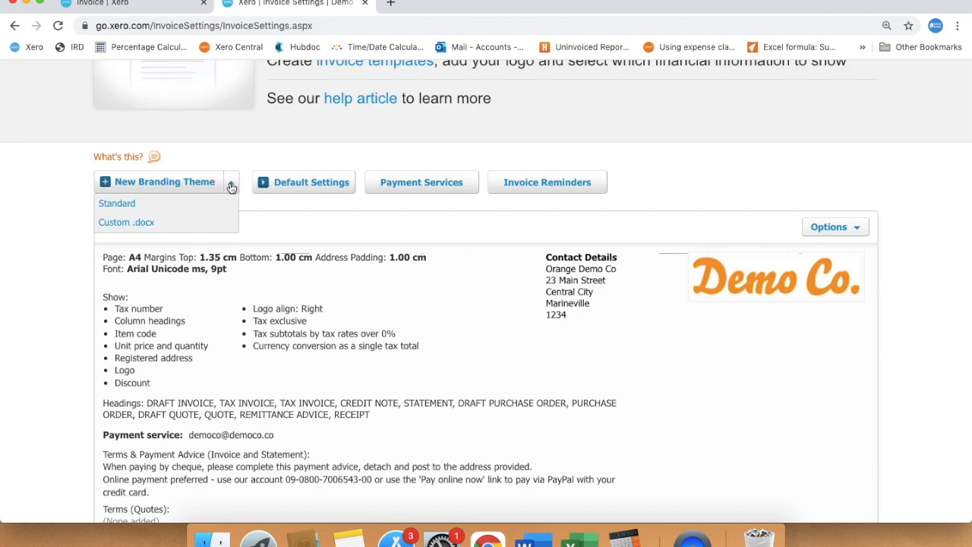
pyautogui.click(152, 223)
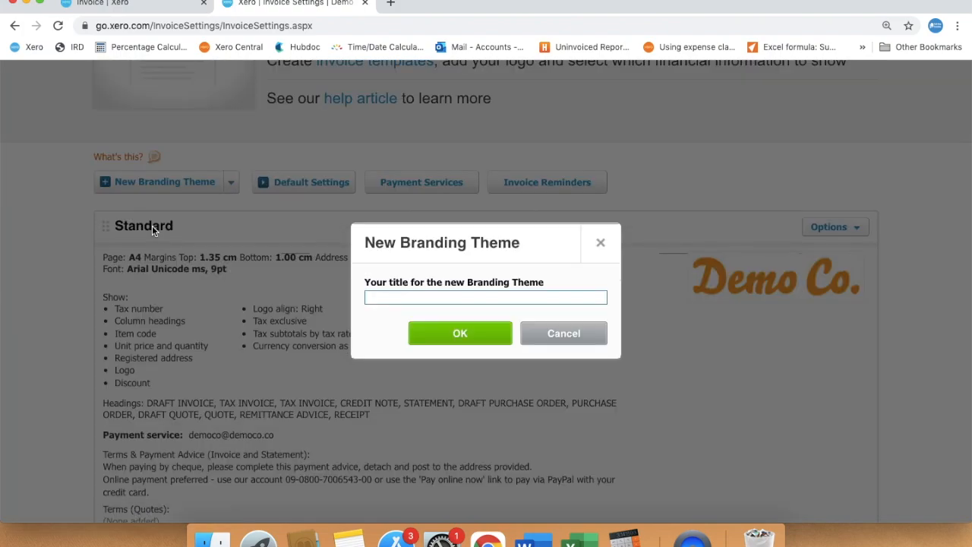
pyautogui.write('Custom Invoic')
pyautogui.click(464, 333)
pyautogui.scroll(-5, 461, 344)
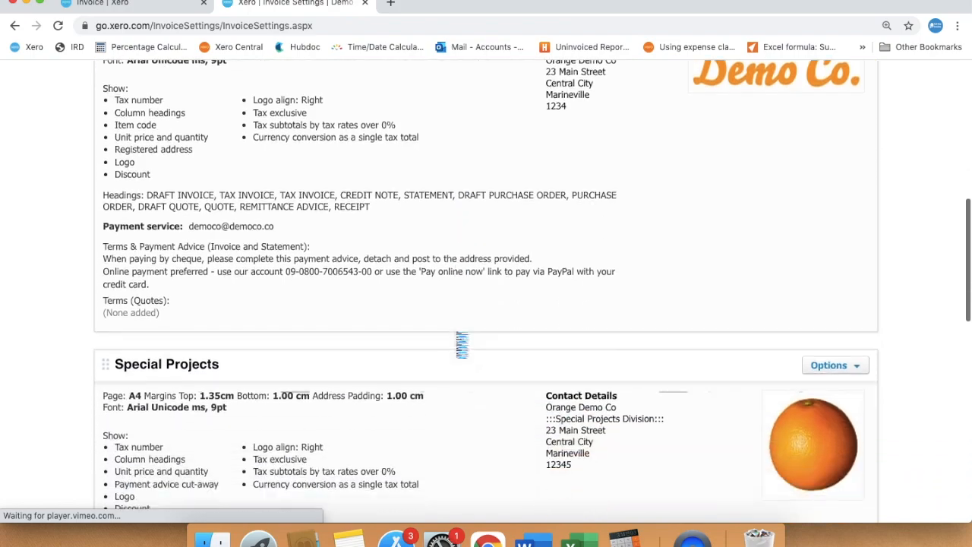
# Download the .docx template files of the Custom Invoice theme and unpack the downloaded zip archive.
pyautogui.scroll(-6, 462, 344)
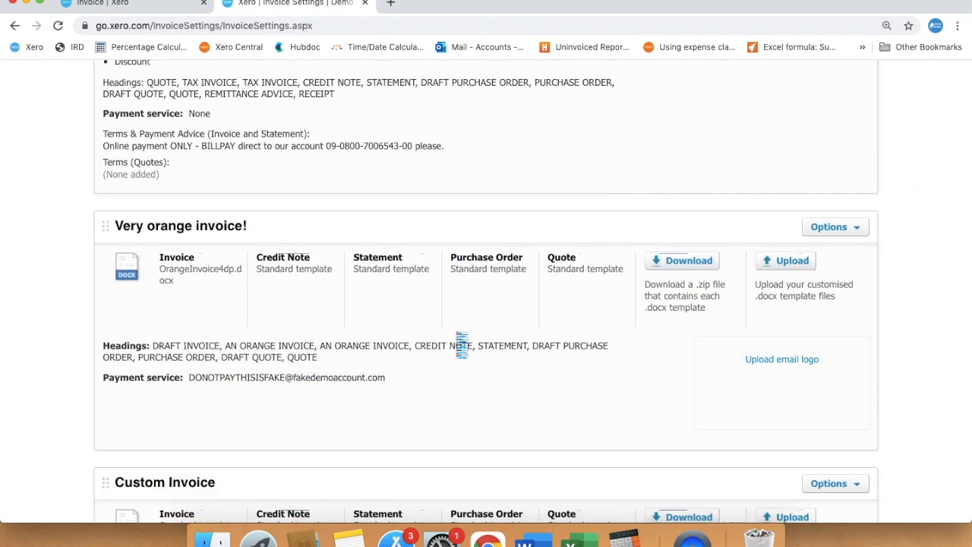
pyautogui.scroll(-3, 462, 344)
pyautogui.click(691, 292)
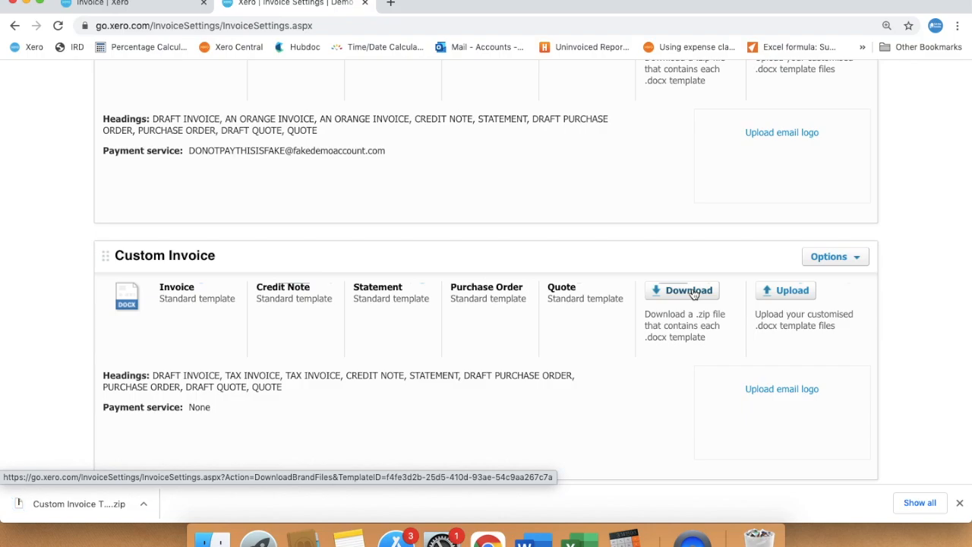
pyautogui.scroll(-1, 692, 293)
pyautogui.click(95, 504)
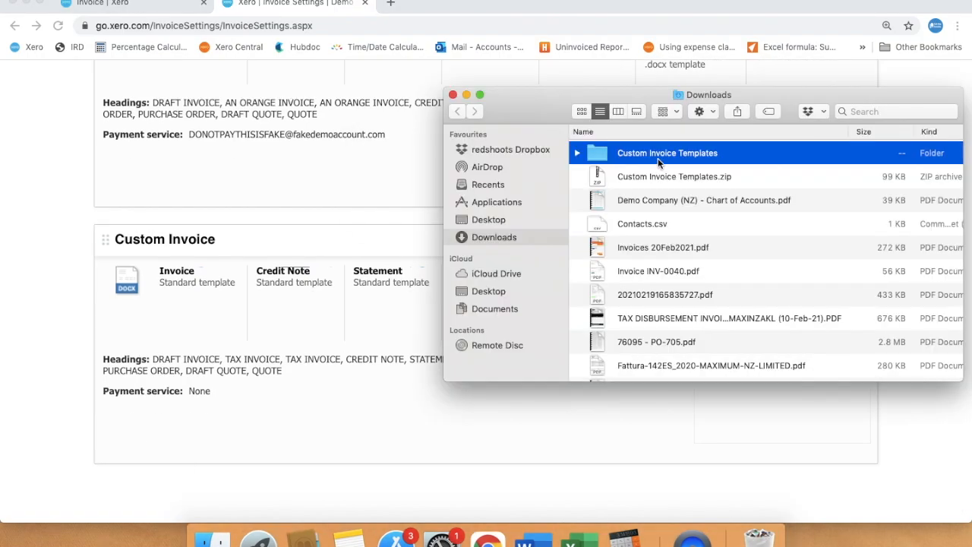
# Open Invoice.docx from the Custom Invoice Templates folder in Word and enlarge its window to full screen.
pyautogui.doubleClick(658, 154)
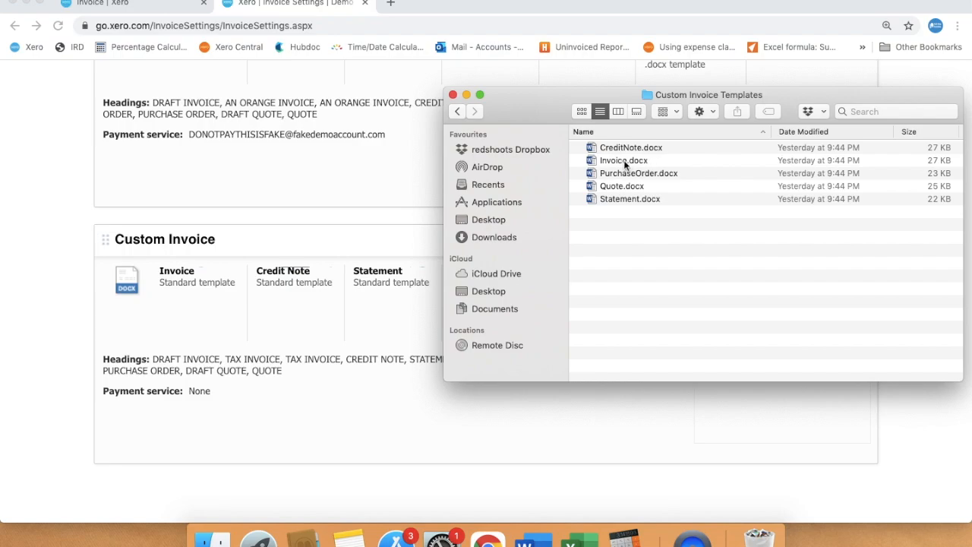
pyautogui.click(621, 163)
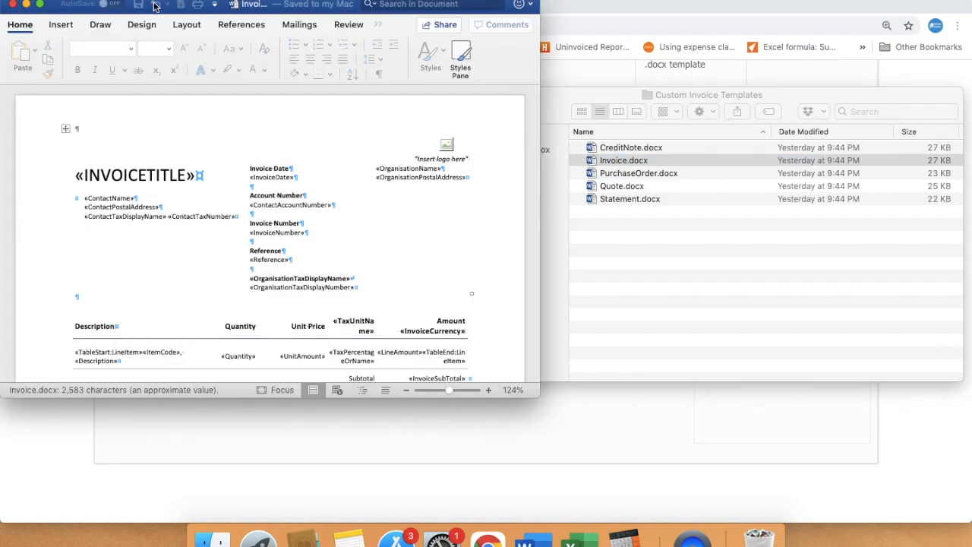
pyautogui.click(39, 5)
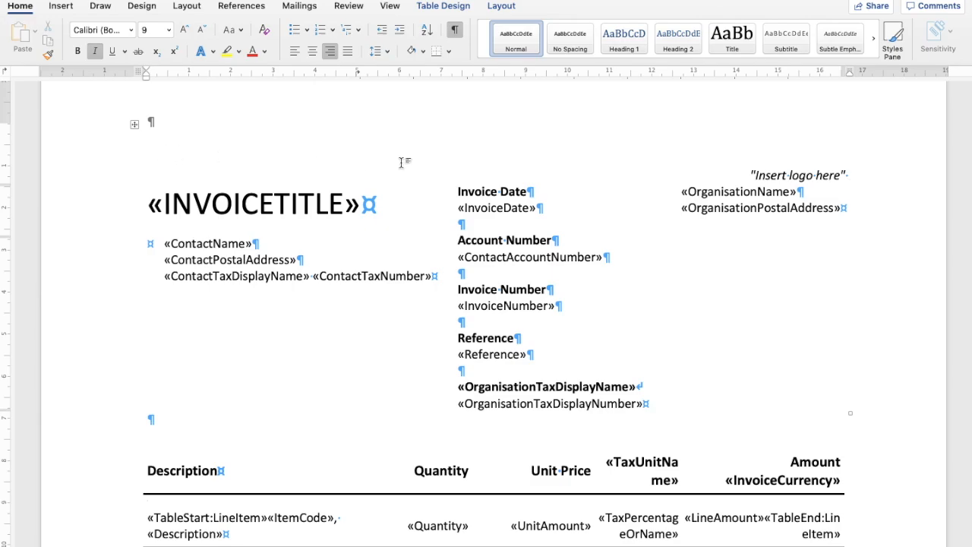
# Delete the Reference heading and its merge field from the invoice template.
pyautogui.scroll(-1, 601, 329)
pyautogui.moveTo(538, 335); pyautogui.dragTo(453, 325)
pyautogui.press('BackSpace')
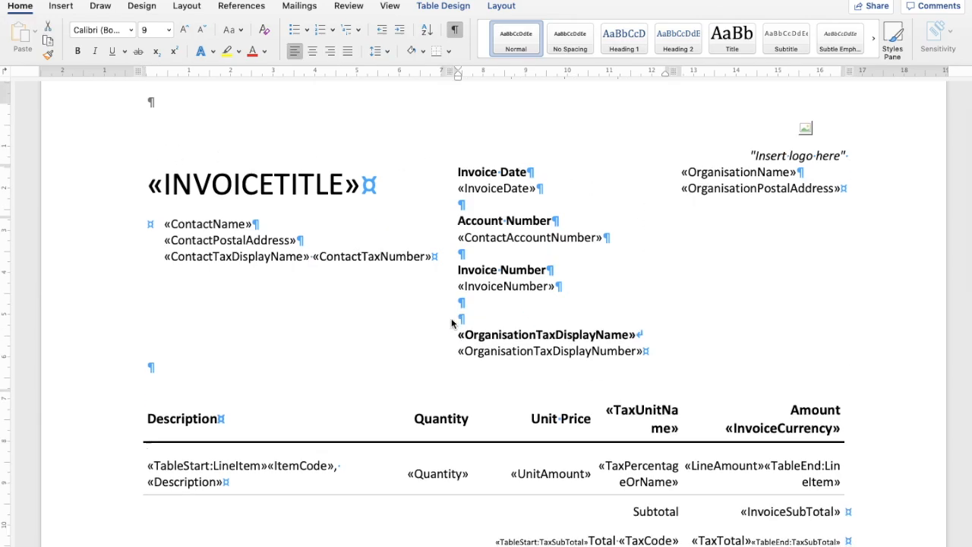
# Replace the logo placeholder and its "Insert logo here" caption with the hit the books logo picture.
pyautogui.scroll(1, 701, 259)
pyautogui.scroll(2, 701, 258)
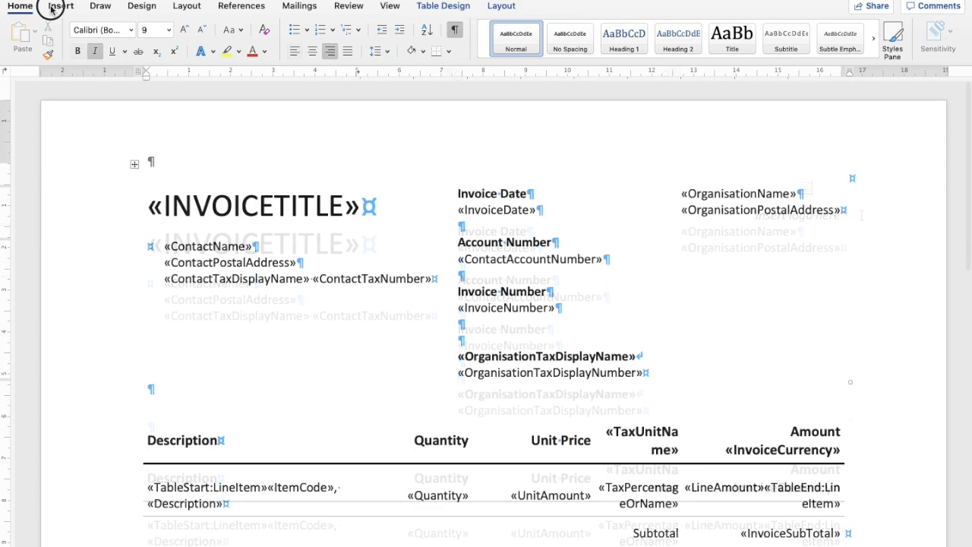
pyautogui.click(55, 6)
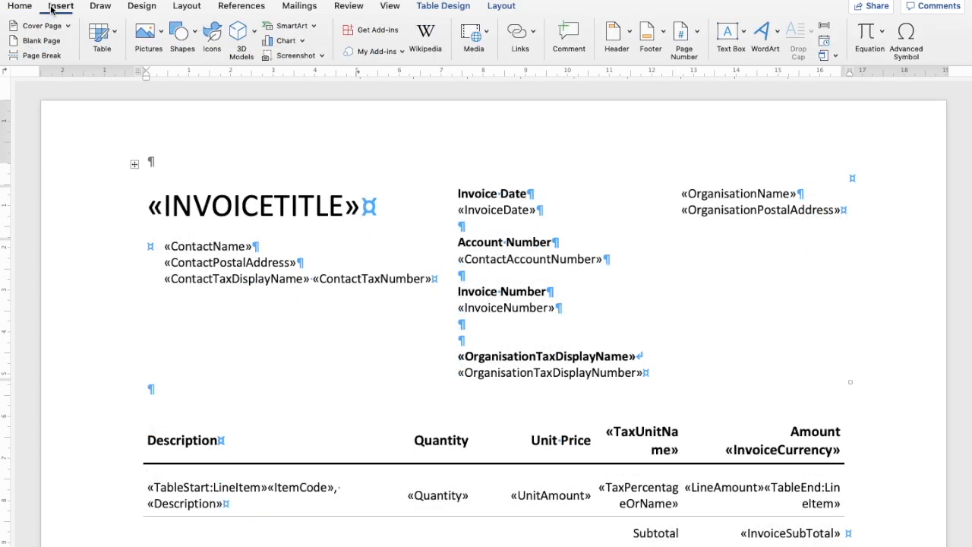
pyautogui.click(153, 38)
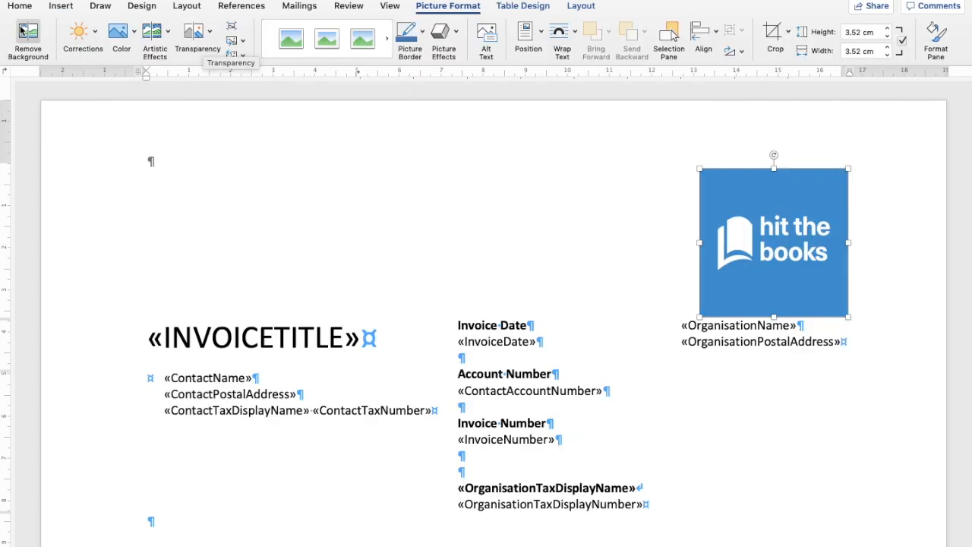
# Centre the logo on the page and add two blank lines below it.
pyautogui.click(18, 9)
pyautogui.click(312, 53)
pyautogui.click(591, 317)
pyautogui.press('Return')
pyautogui.press('Return')
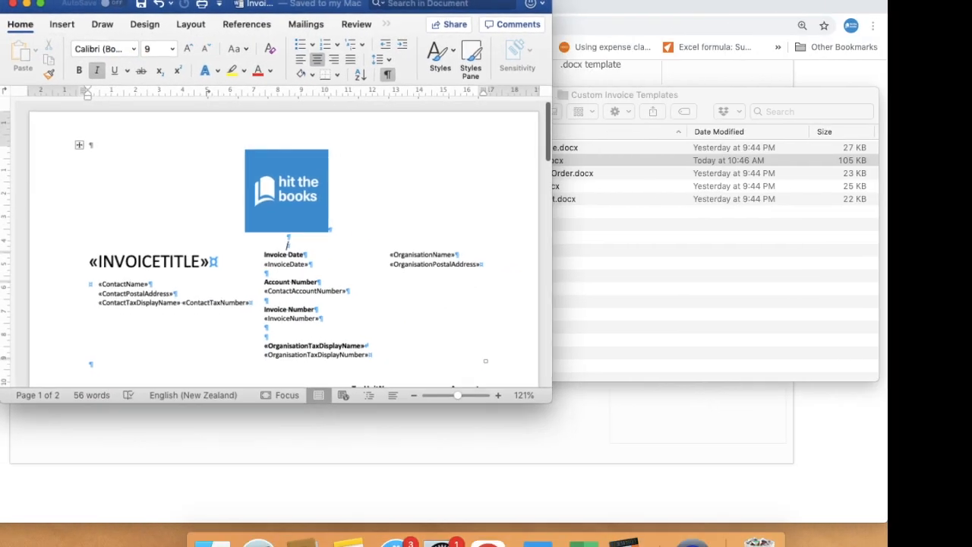
# Switch back to Xero and upload the edited Invoice.docx as the invoice template of the Custom Invoice theme.
pyautogui.click(23, 3)
pyautogui.click(374, 332)
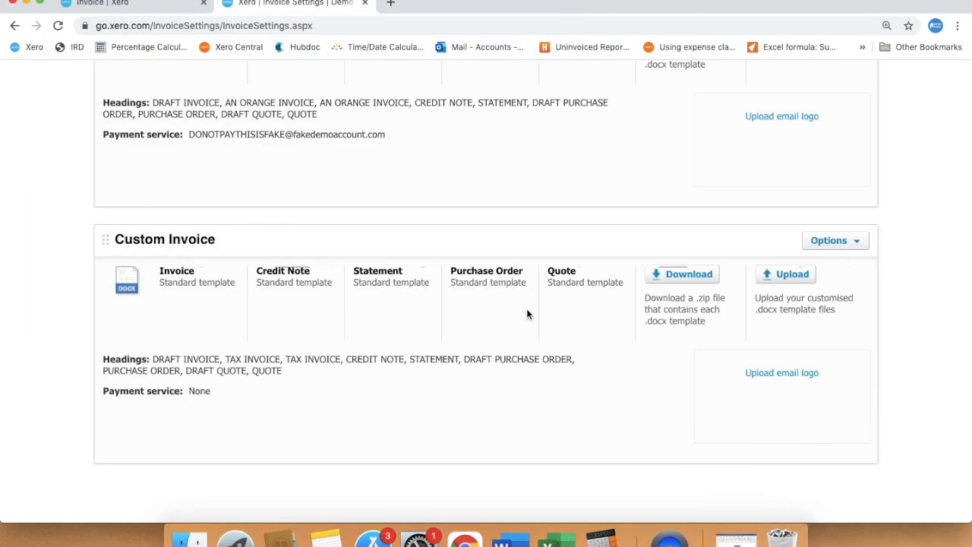
pyautogui.click(774, 274)
pyautogui.click(387, 218)
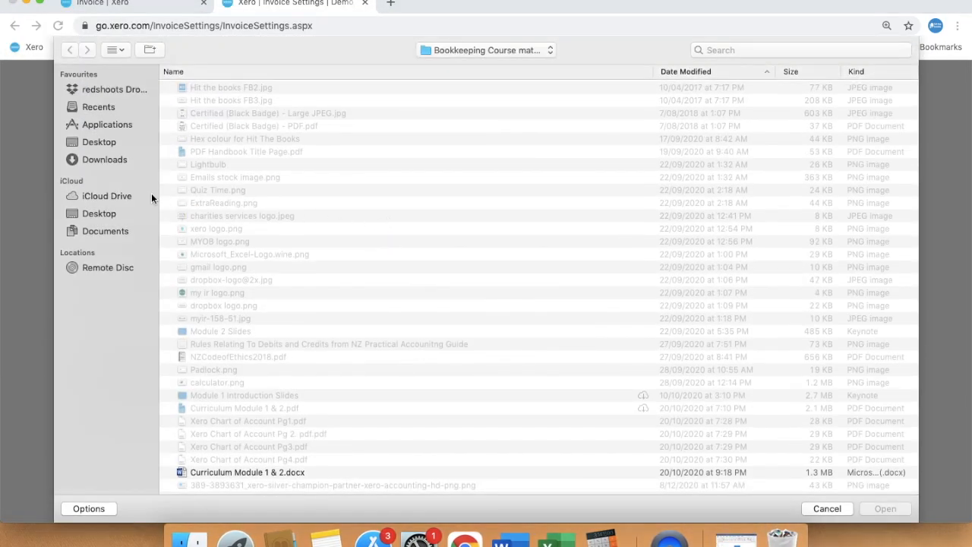
pyautogui.click(225, 88)
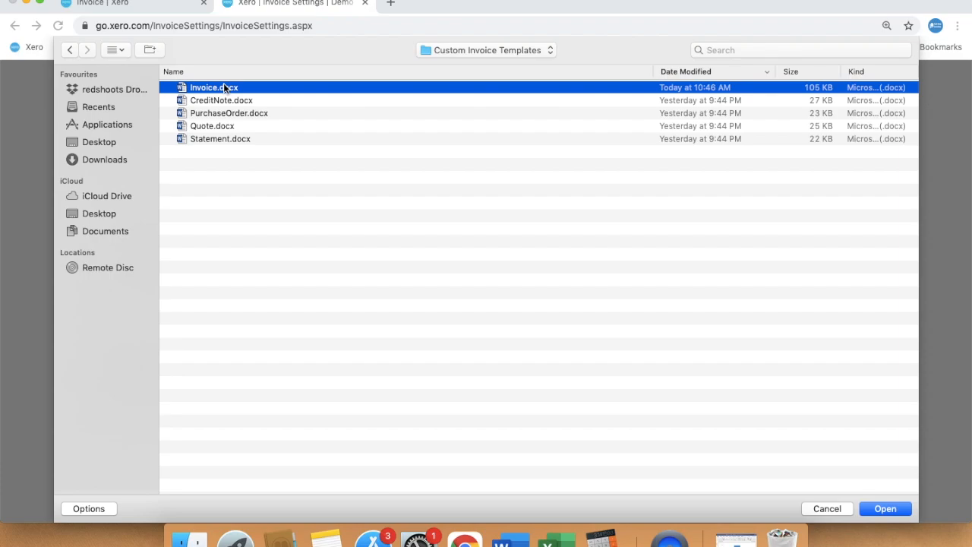
pyautogui.click(886, 508)
pyautogui.click(492, 467)
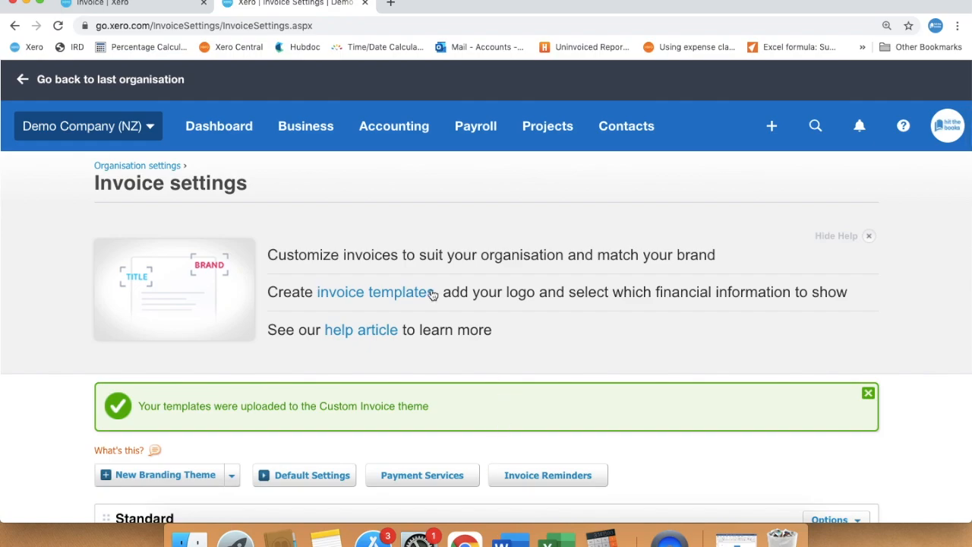
# Return to the invoice being edited for Light and Vision and set its branding theme to Custom Invoice.
pyautogui.click(143, 4)
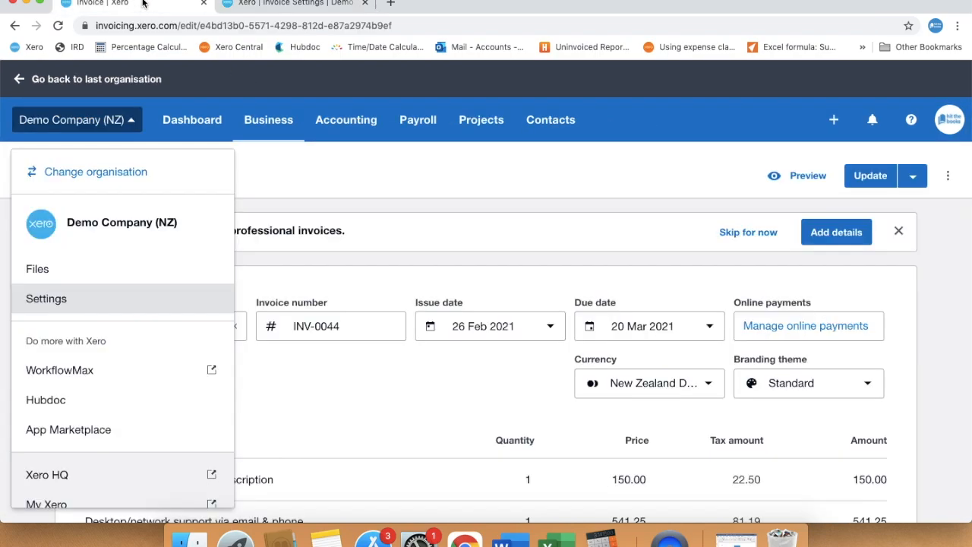
pyautogui.click(659, 221)
pyautogui.scroll(-3, 566, 285)
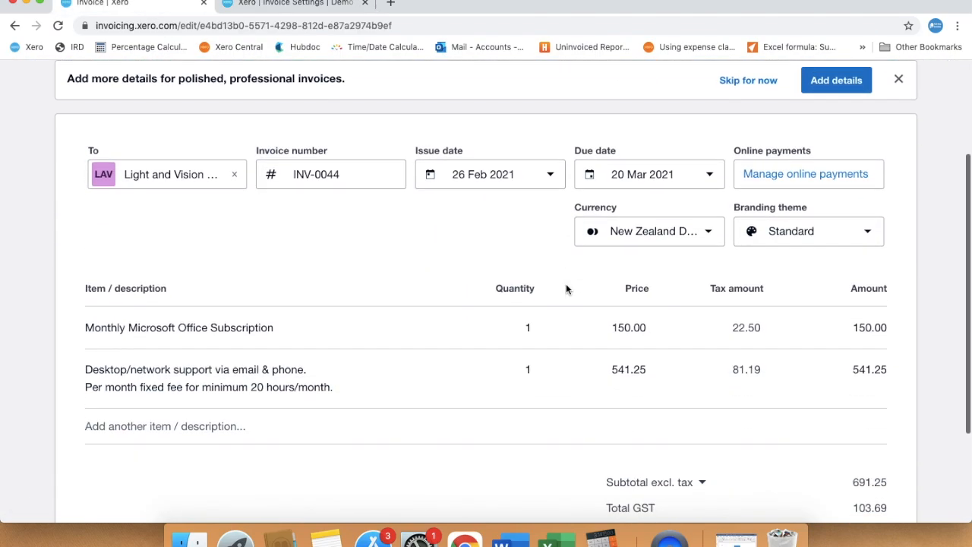
pyautogui.click(869, 234)
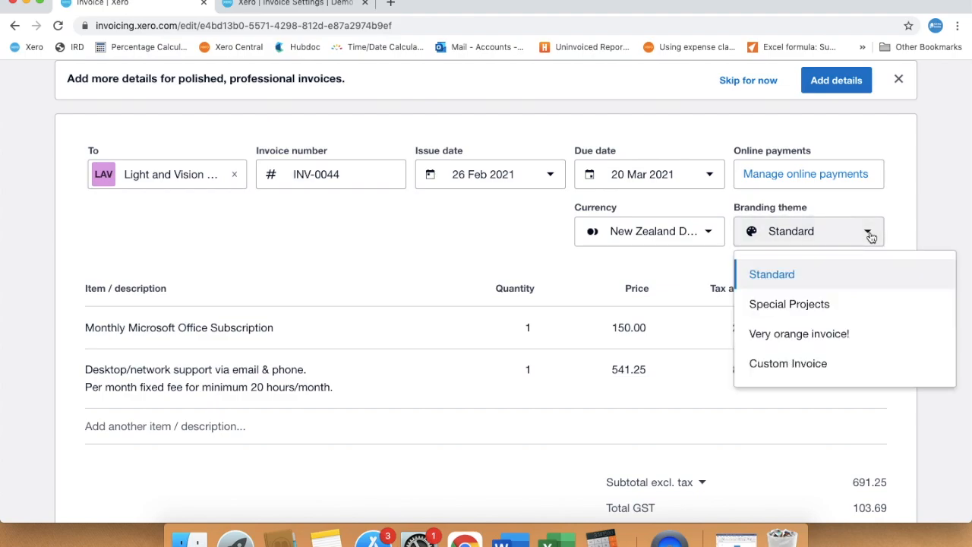
pyautogui.click(803, 361)
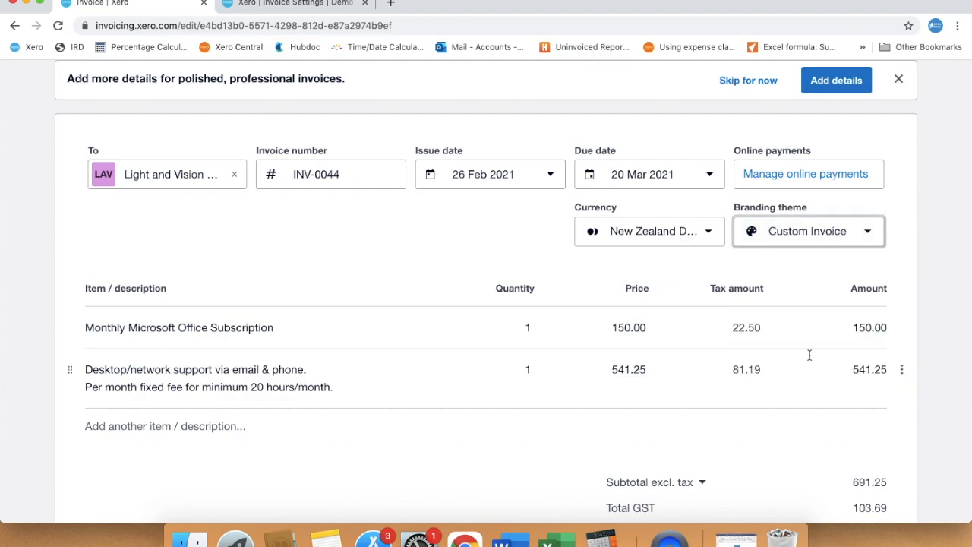
# Update the invoice and print it as a PDF.
pyautogui.scroll(-1, 807, 354)
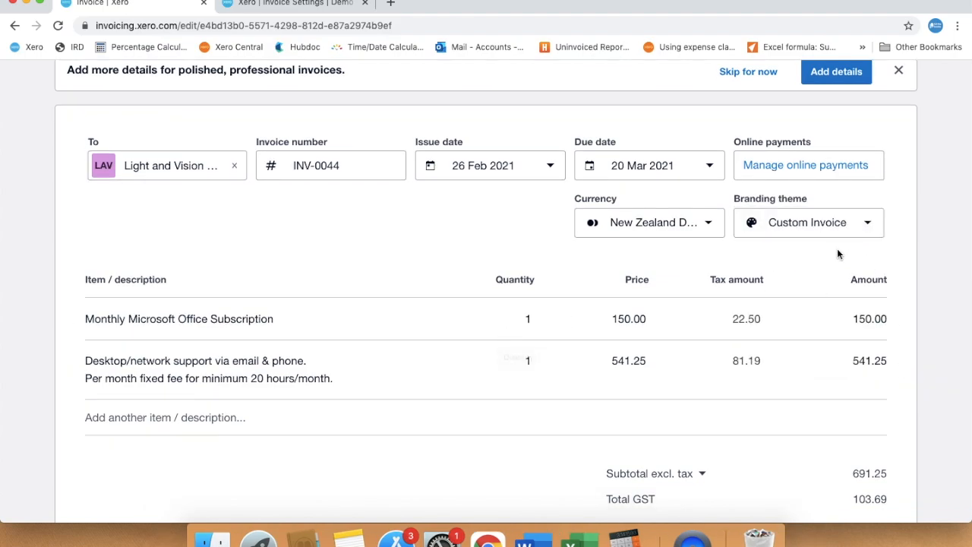
pyautogui.scroll(5, 837, 248)
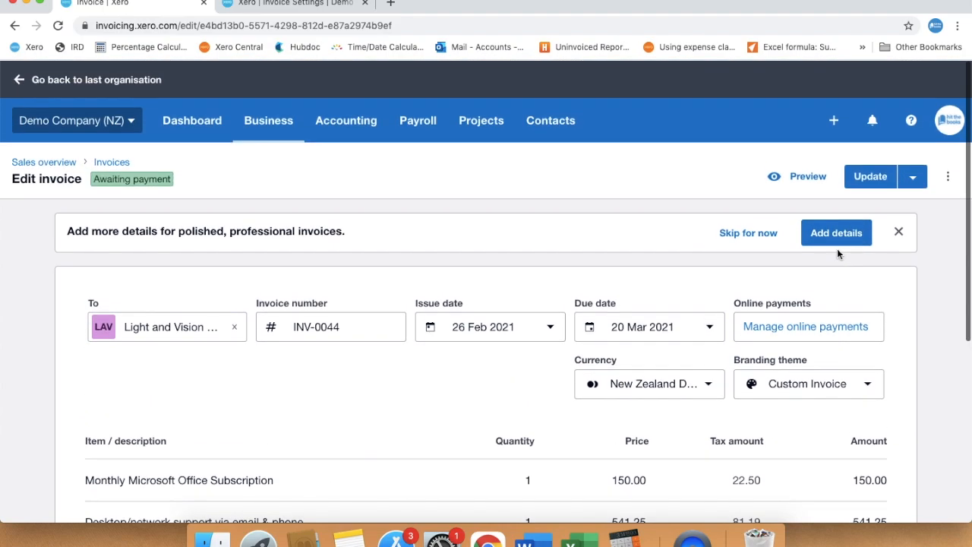
pyautogui.click(914, 180)
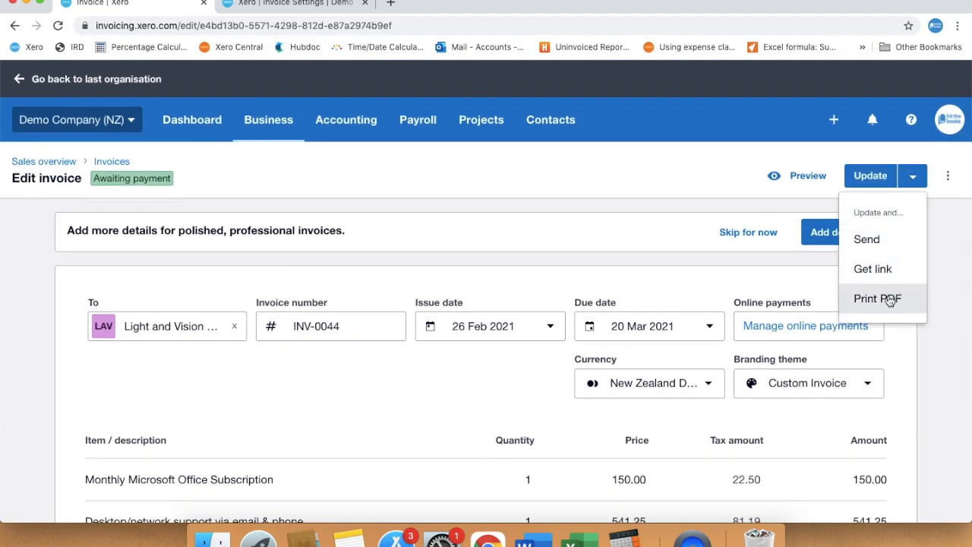
pyautogui.click(888, 297)
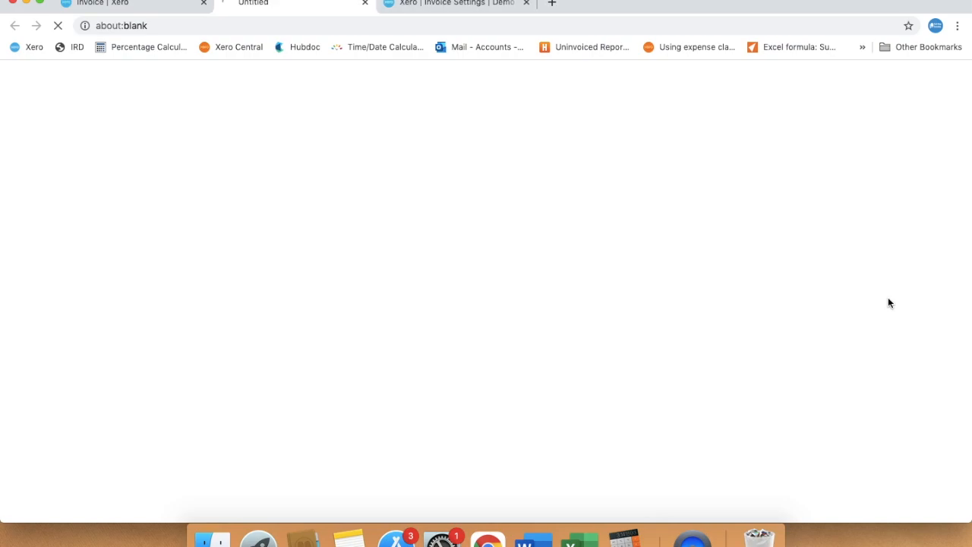